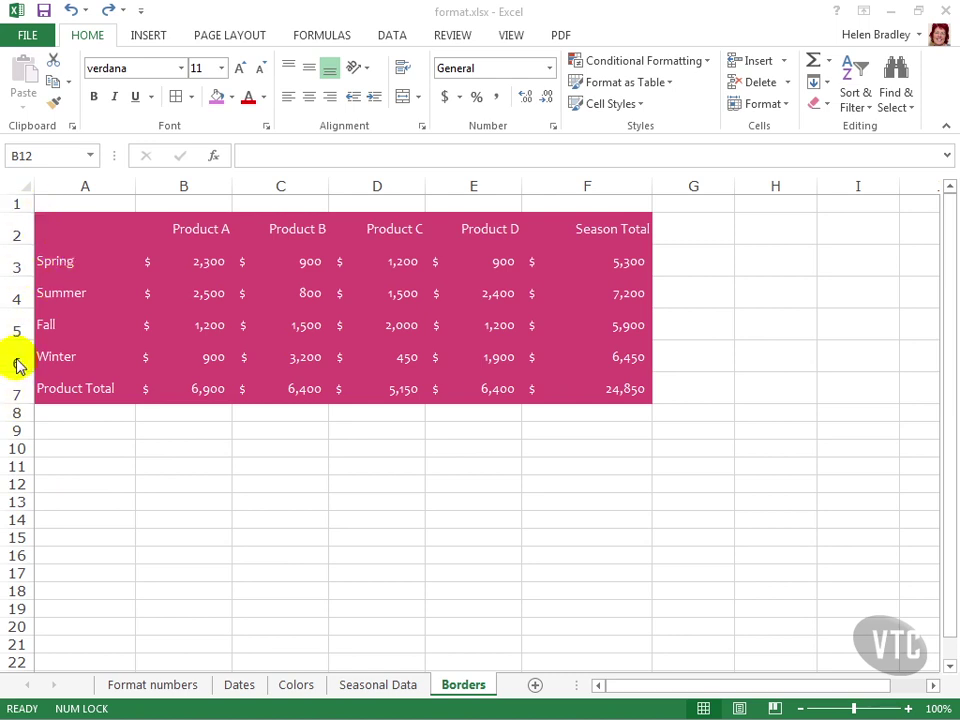
{"action": "left_click_drag", "start_coordinate": [64, 221], "coordinate": [561, 381]}
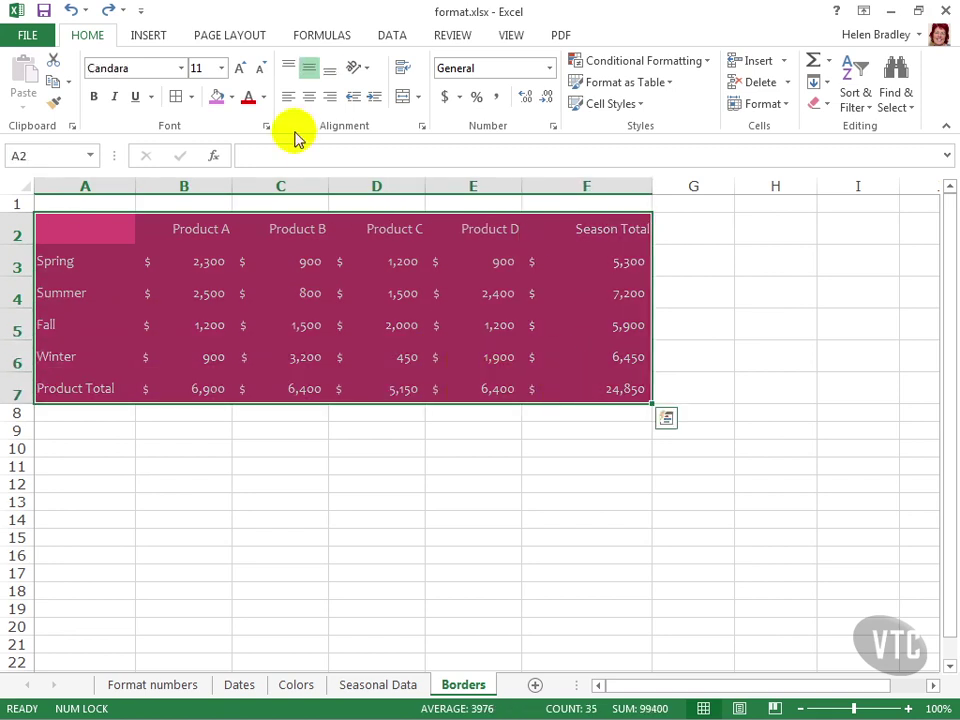
{"action": "left_click", "coordinate": [308, 68]}
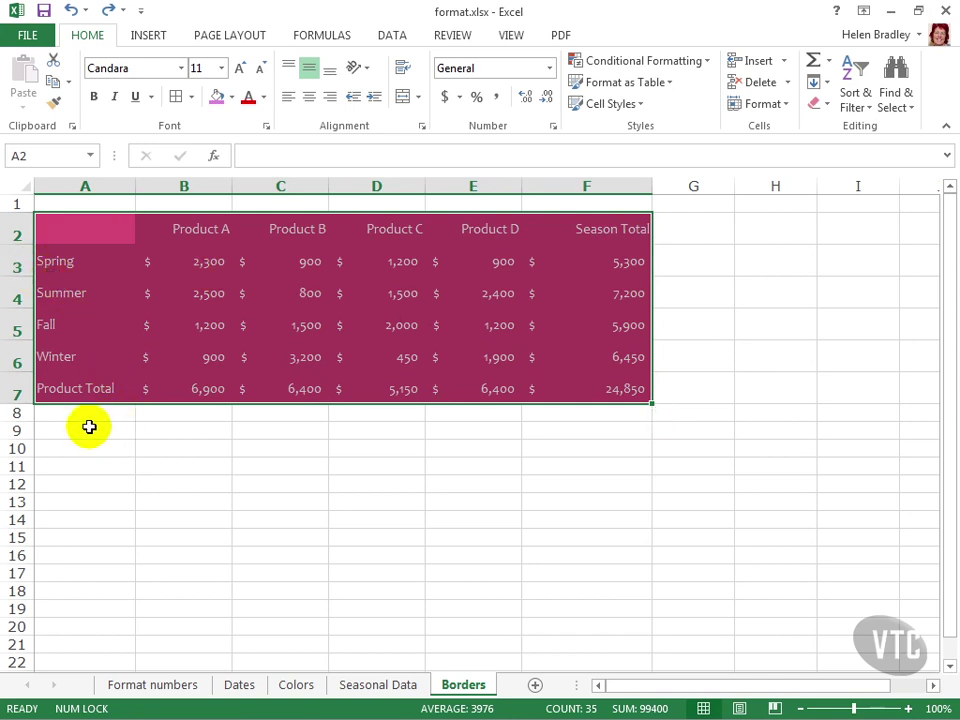
{"action": "left_click", "coordinate": [89, 427]}
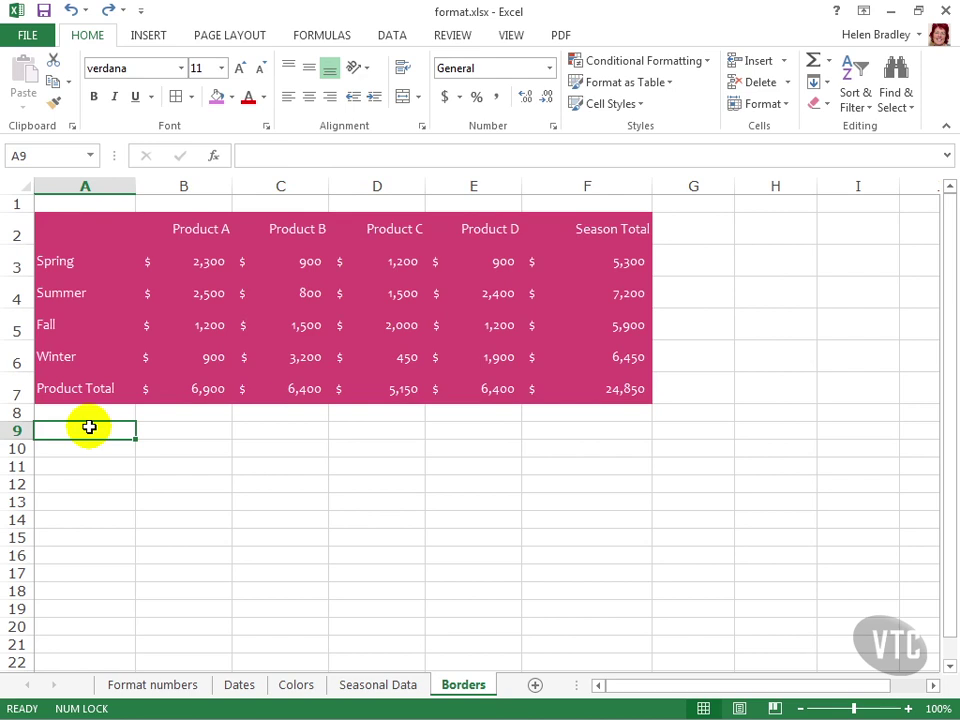
Step: Open the detailed border settings for heading row A2:F2 and choose a thick solid line in white
{"action": "left_click_drag", "start_coordinate": [48, 228], "coordinate": [572, 225]}
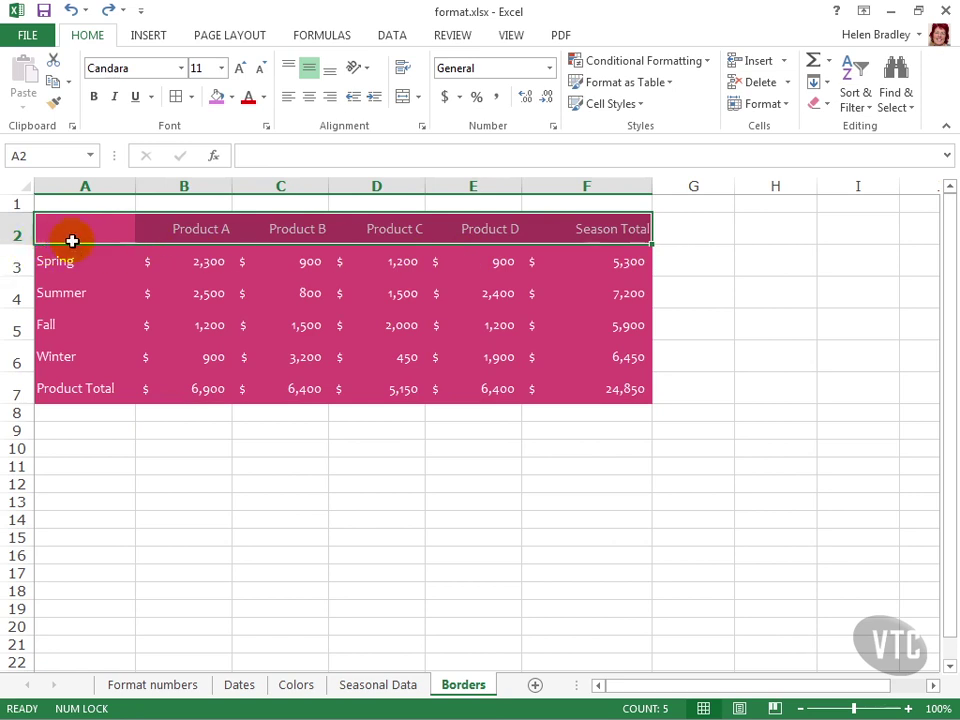
{"action": "left_click_drag", "start_coordinate": [75, 235], "coordinate": [593, 235]}
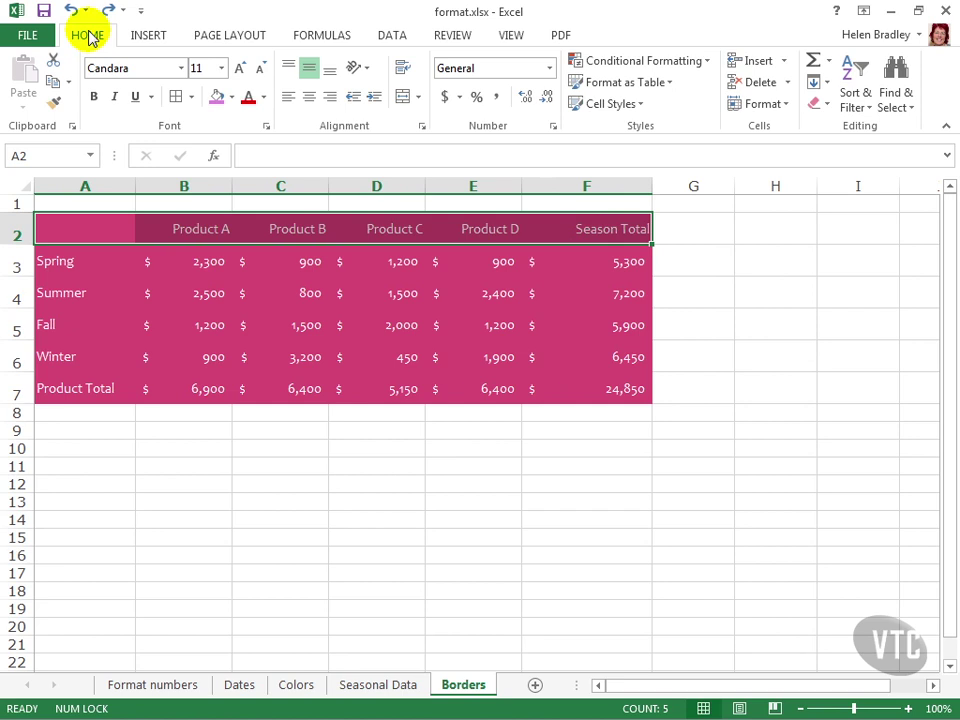
{"action": "left_click", "coordinate": [192, 97]}
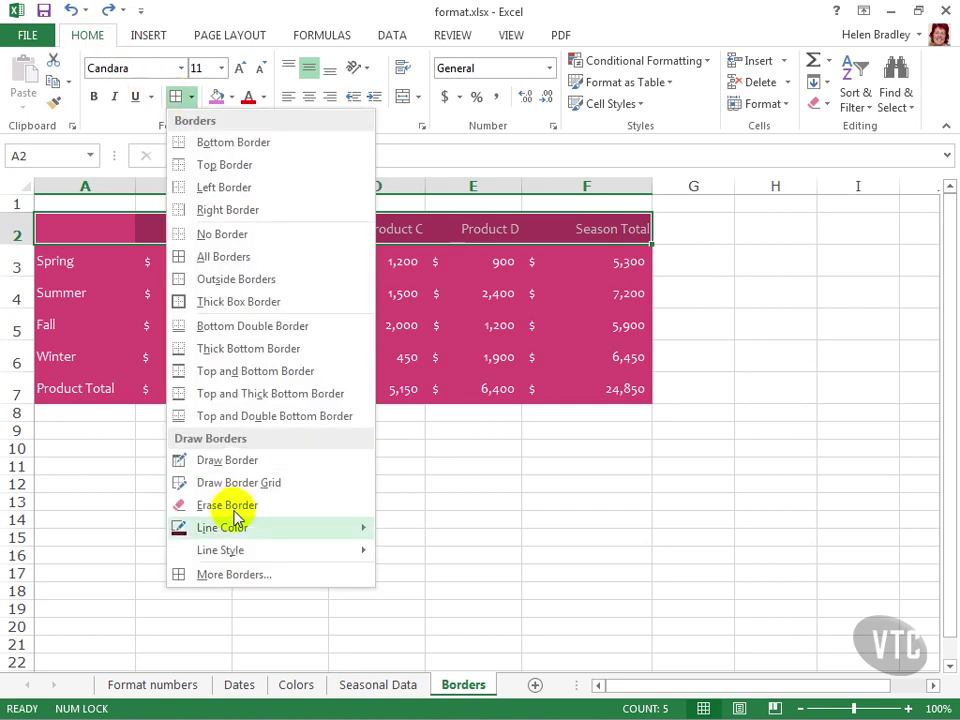
{"action": "left_click", "coordinate": [222, 575]}
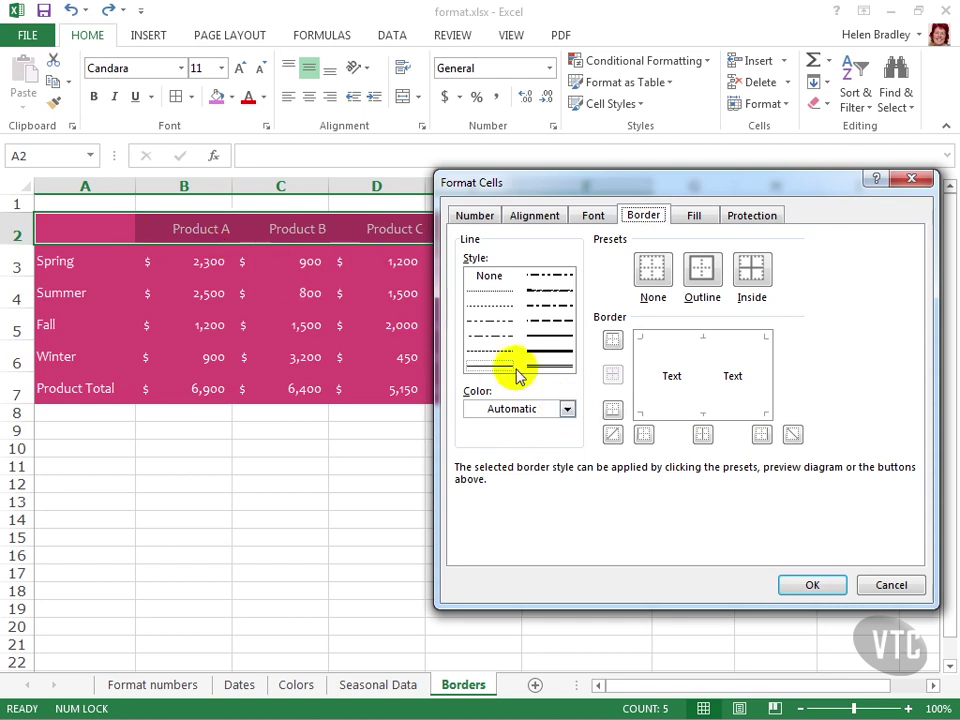
{"action": "left_click", "coordinate": [566, 408]}
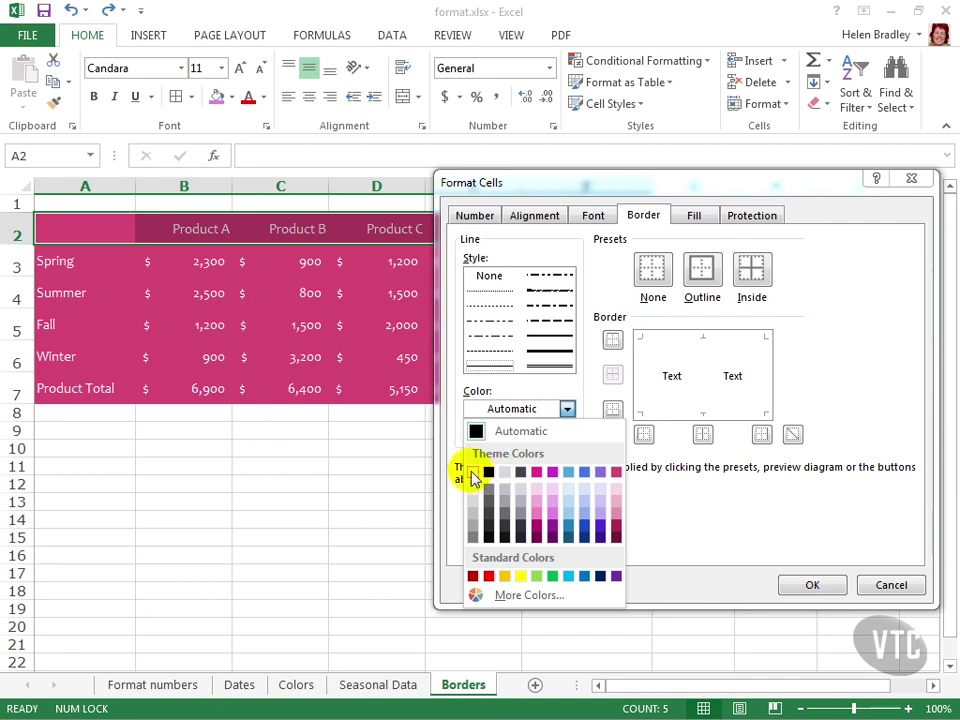
{"action": "left_click", "coordinate": [472, 473]}
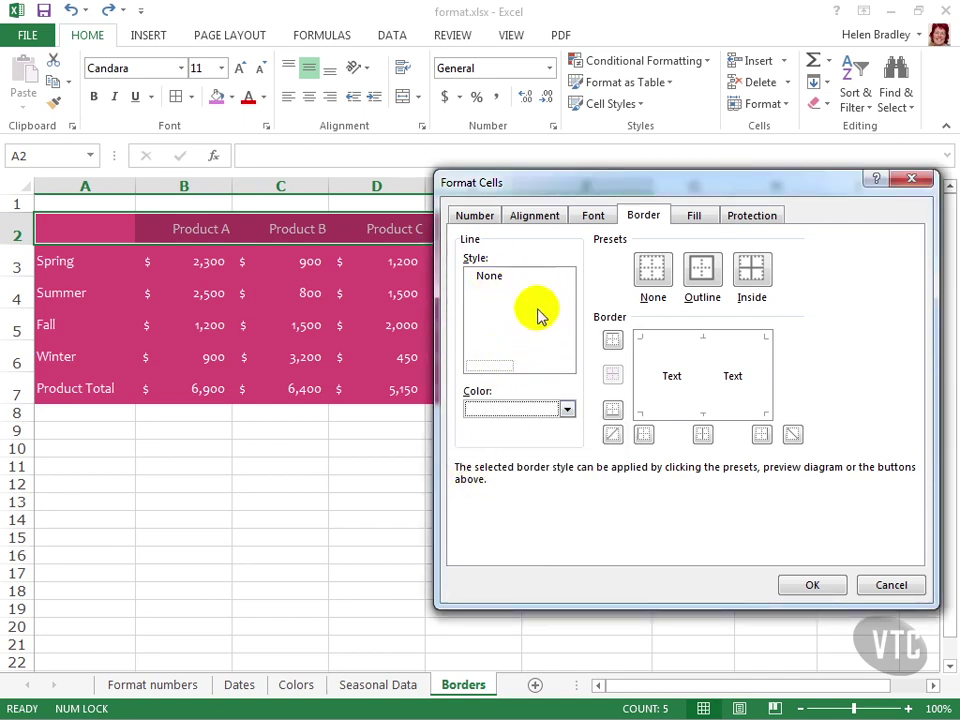
{"action": "left_click", "coordinate": [567, 410]}
{"action": "left_click", "coordinate": [473, 497]}
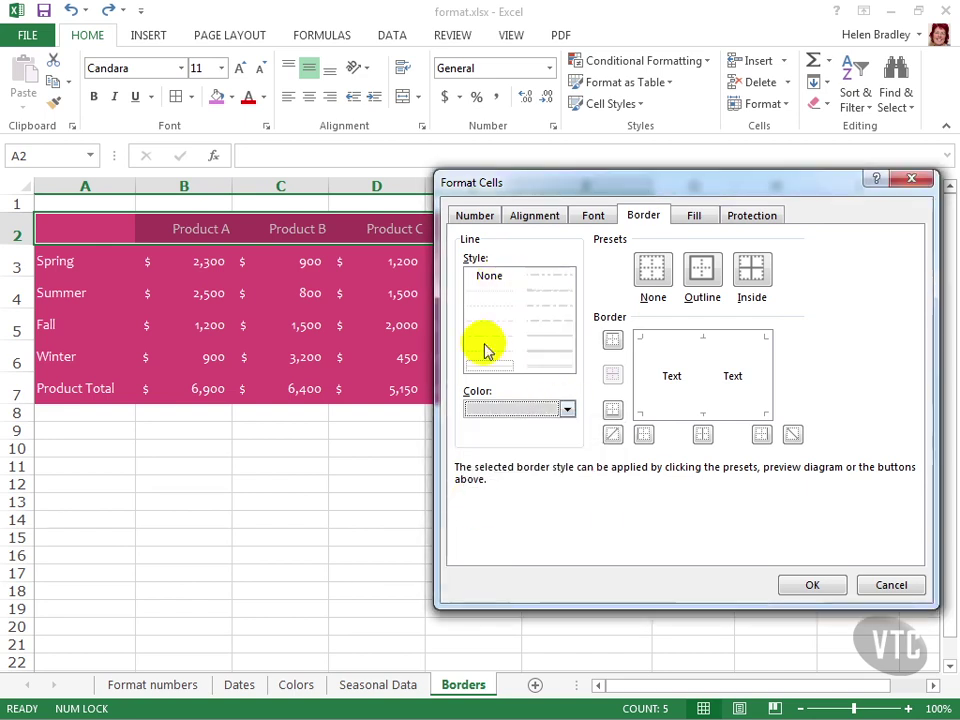
{"action": "left_click", "coordinate": [546, 353]}
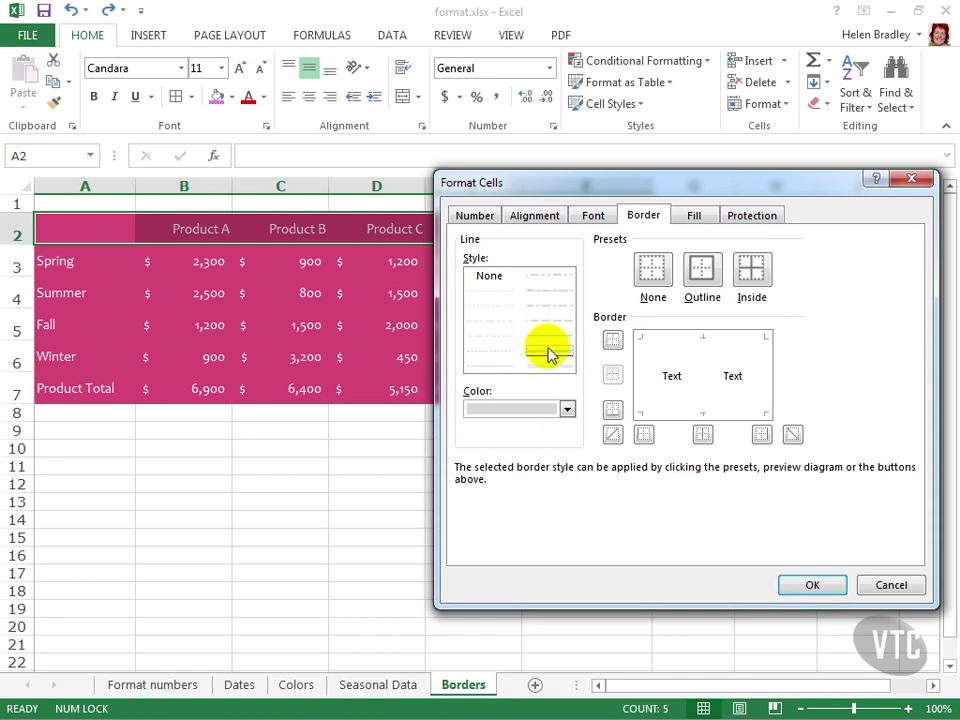
{"action": "left_click", "coordinate": [567, 410]}
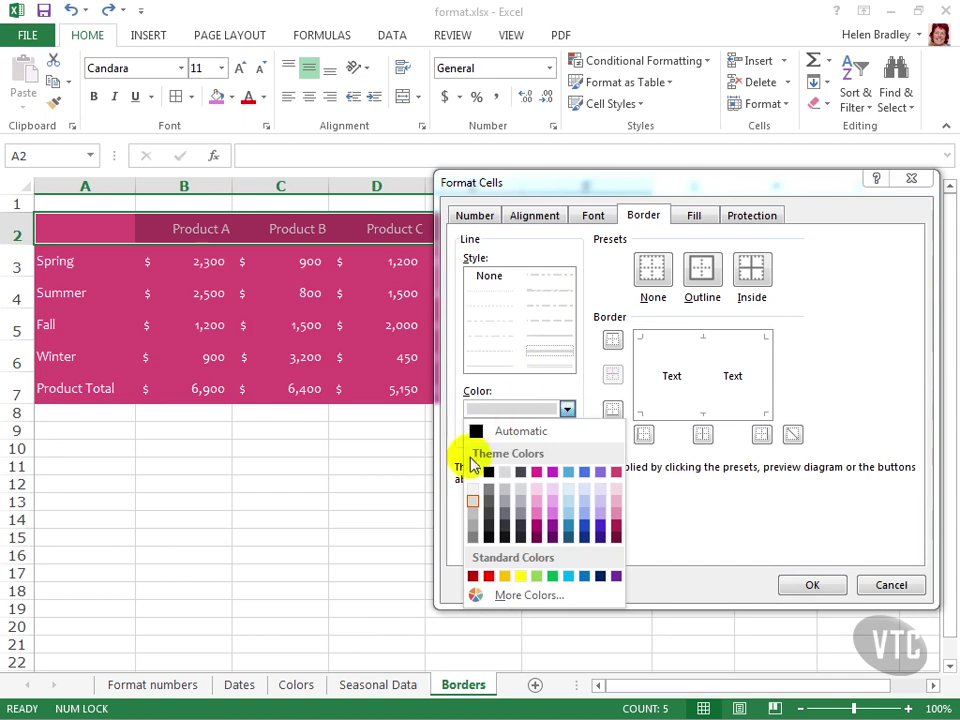
{"action": "left_click", "coordinate": [472, 472]}
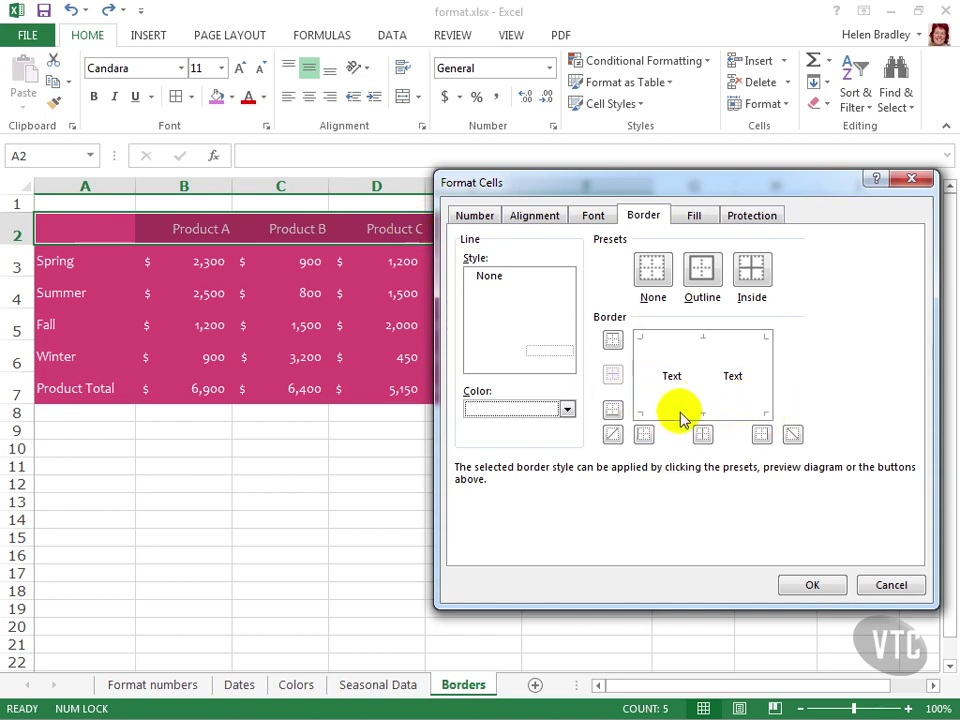
Step: Apply the chosen line as the bottom border of the heading row and deselect the range
{"action": "left_click", "coordinate": [614, 412]}
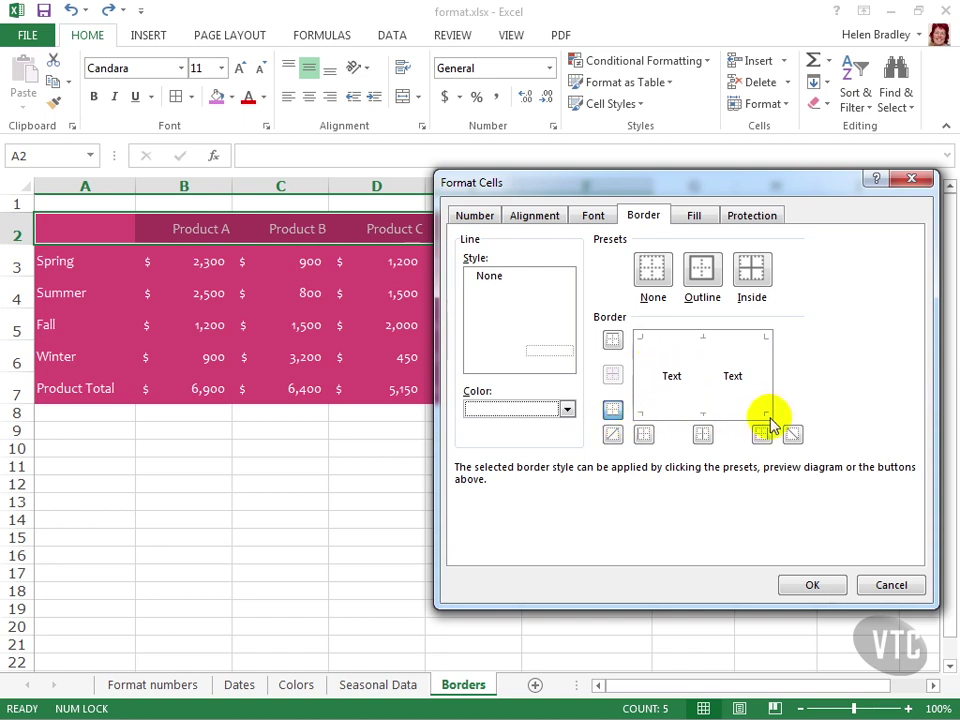
{"action": "left_click", "coordinate": [810, 588]}
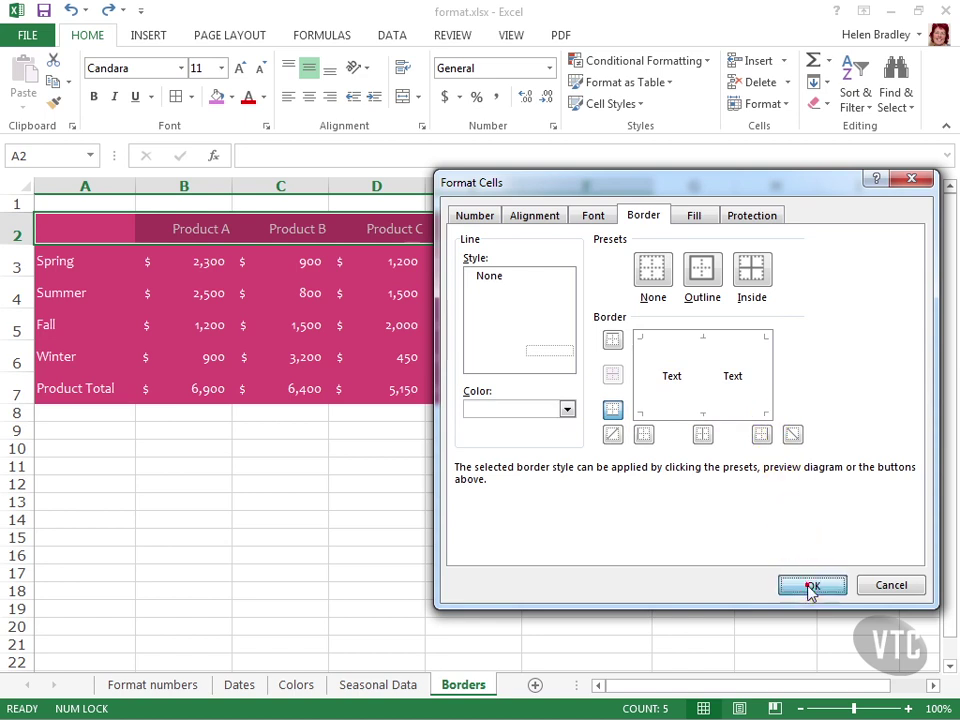
{"action": "left_click", "coordinate": [800, 586]}
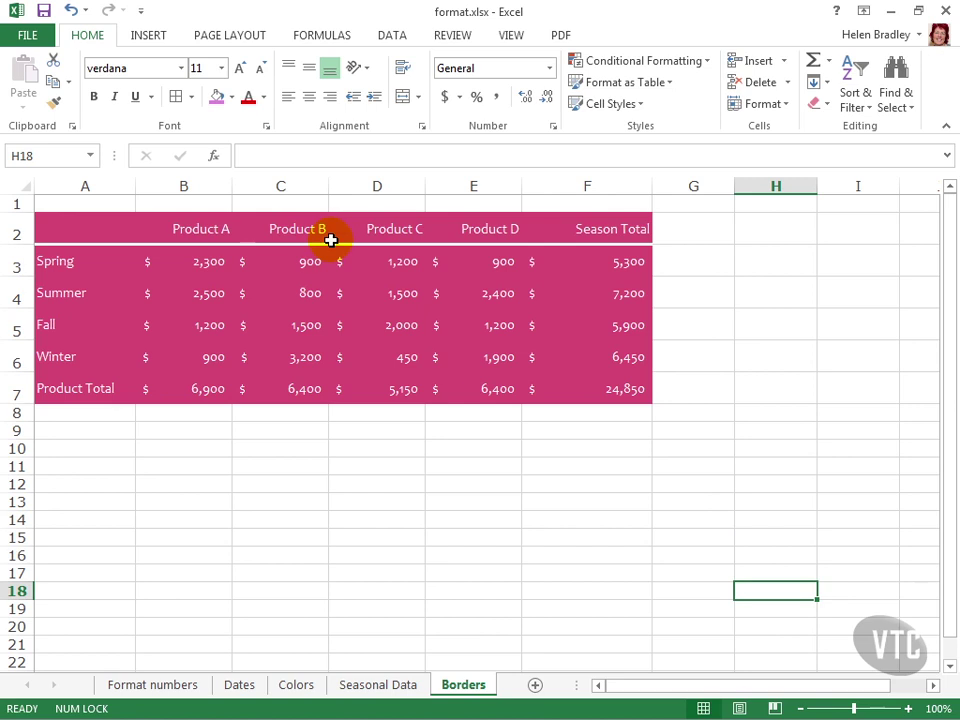
Step: Select the Product Total row A7:F7 and set the border-drawing line to white with the thickest solid style
{"action": "left_click_drag", "start_coordinate": [71, 388], "coordinate": [561, 388]}
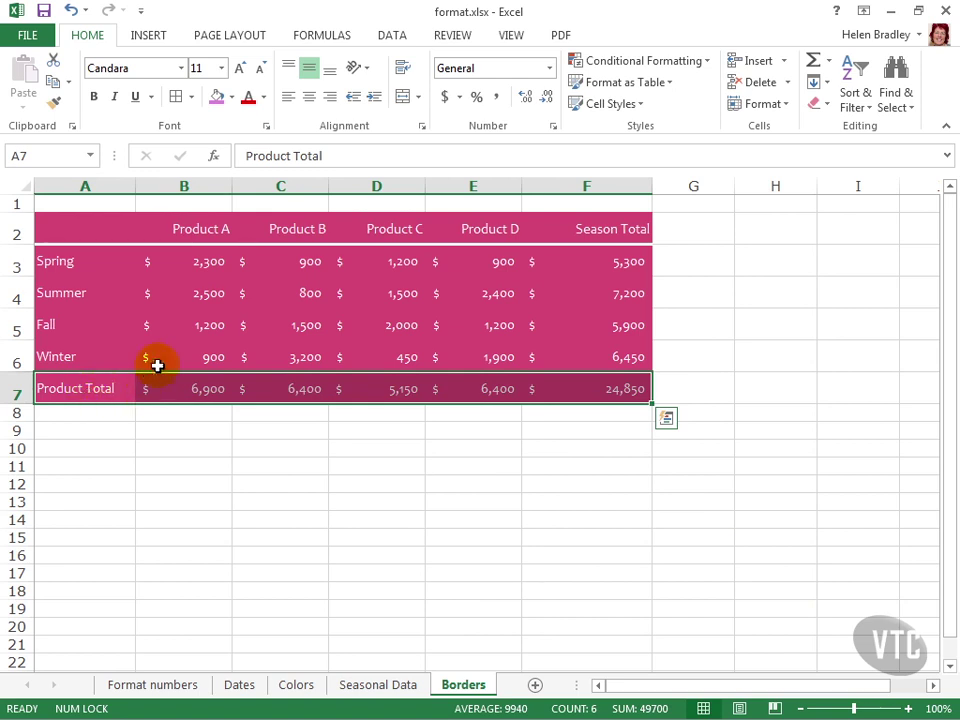
{"action": "left_click", "coordinate": [192, 97]}
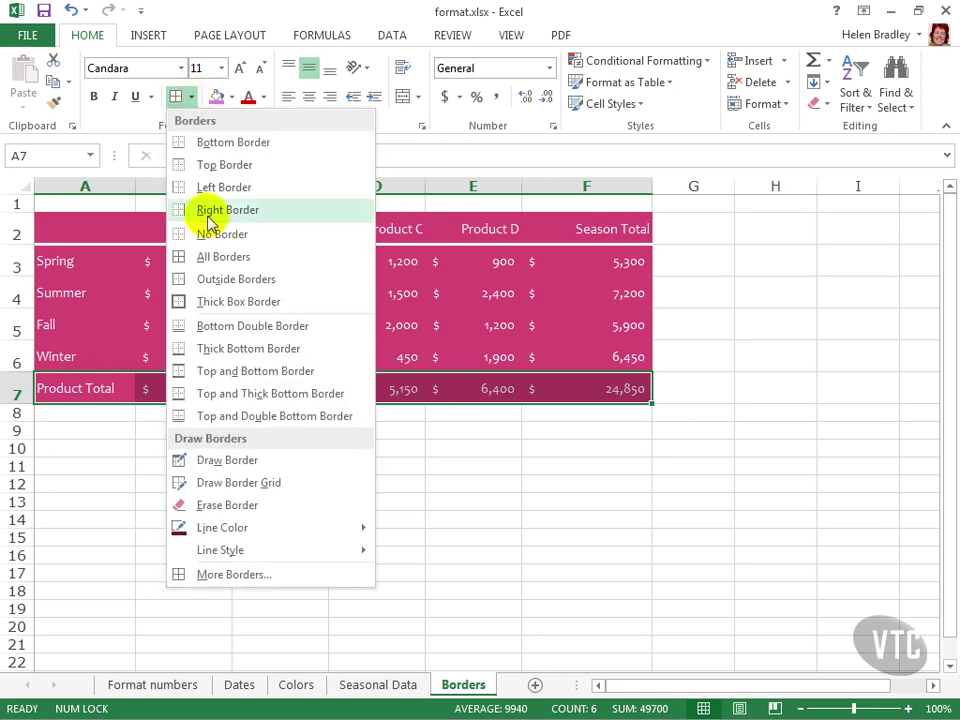
{"action": "mouse_move", "coordinate": [253, 527]}
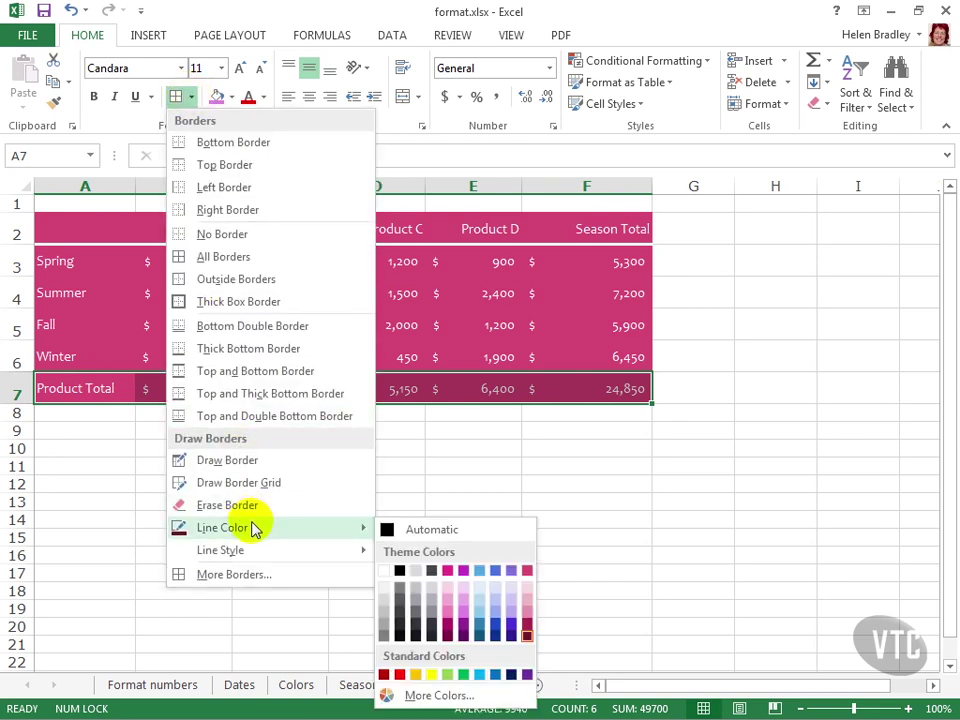
{"action": "left_click", "coordinate": [384, 578]}
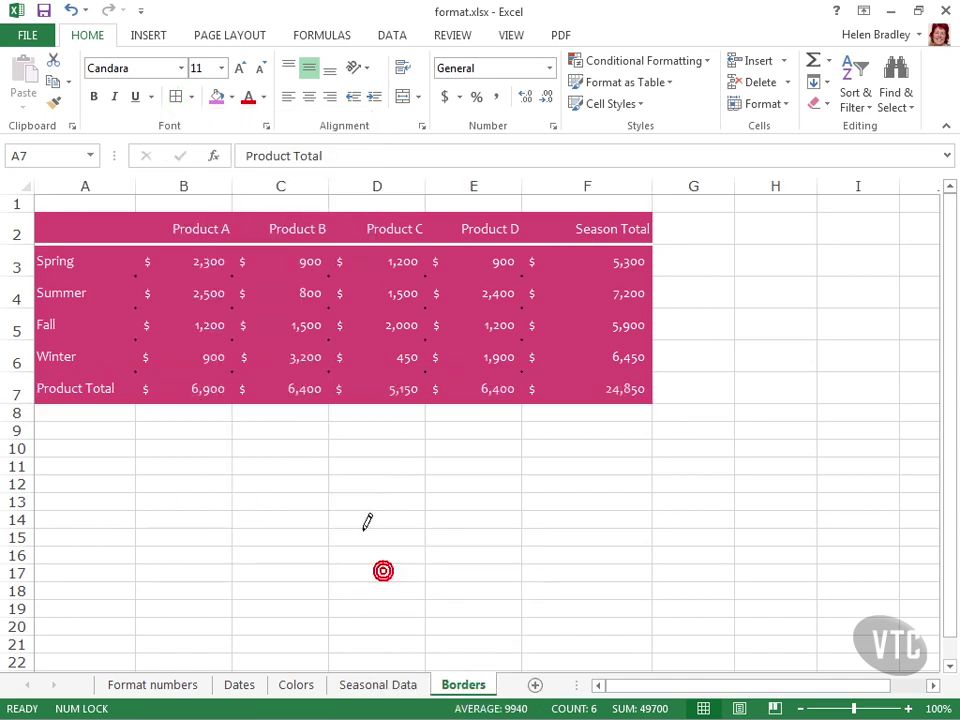
{"action": "left_click", "coordinate": [190, 98]}
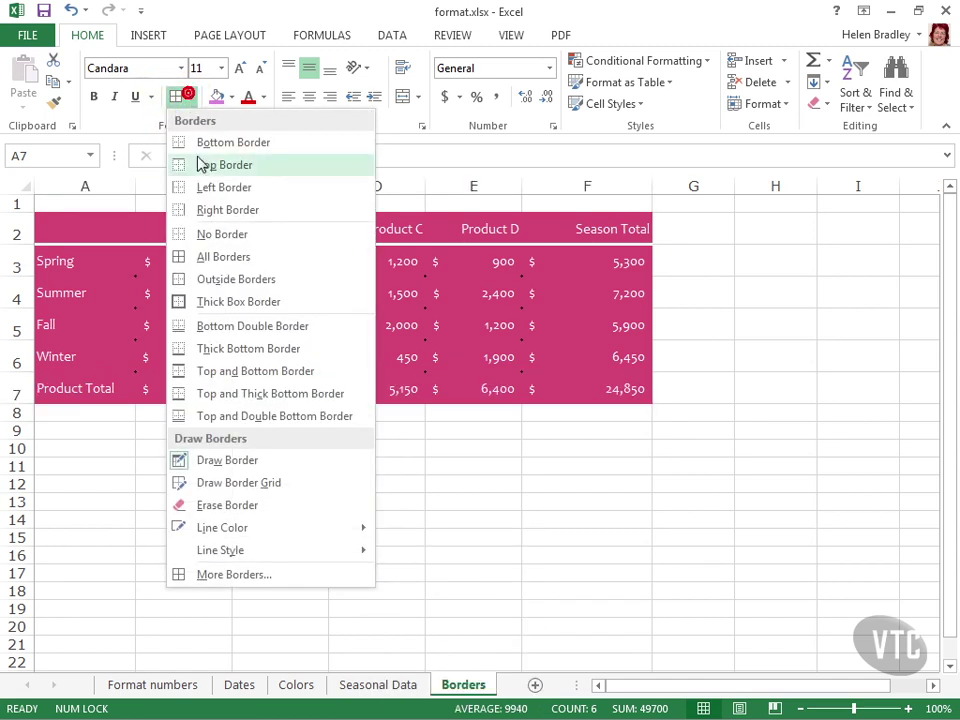
{"action": "mouse_move", "coordinate": [251, 551]}
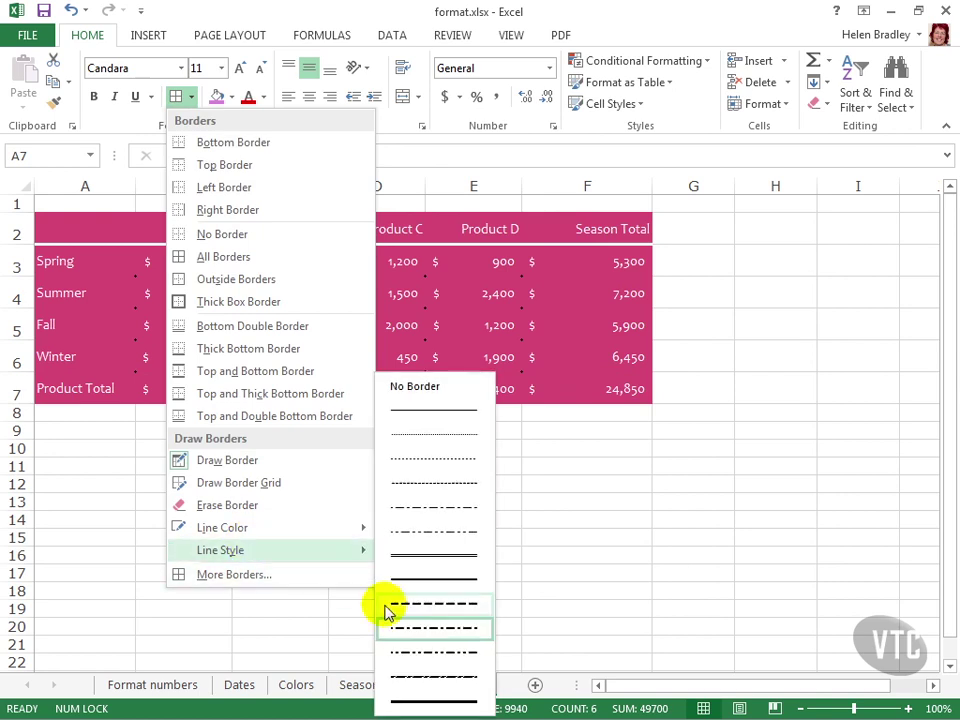
{"action": "left_click", "coordinate": [420, 704]}
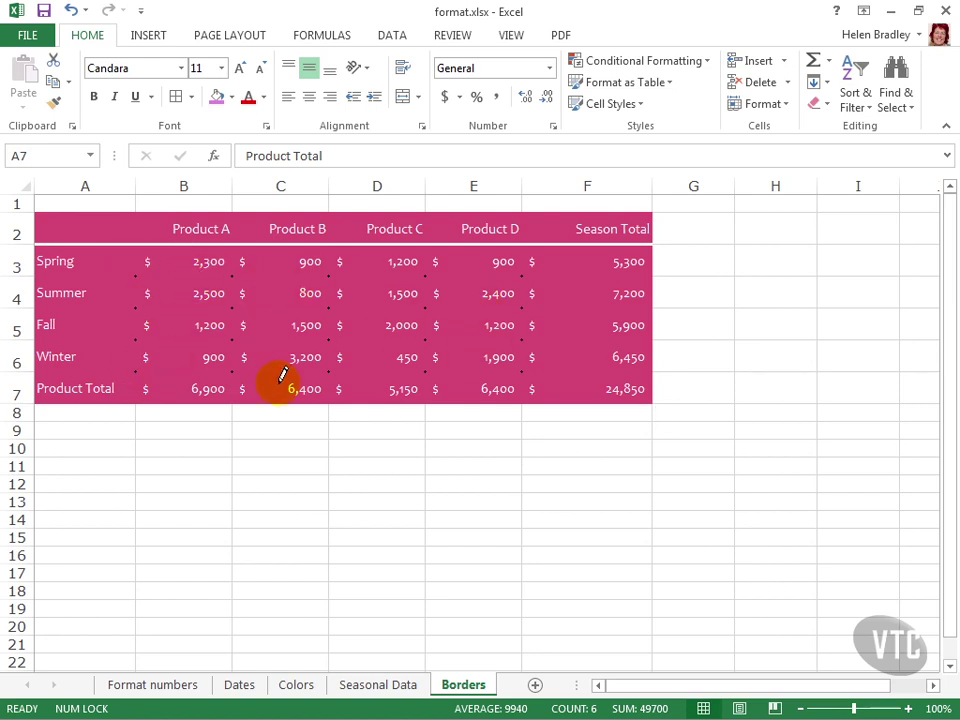
Step: Draw the border line between the Winter and Product Total rows across columns A to F, ending border drawing
{"action": "left_click", "coordinate": [190, 97]}
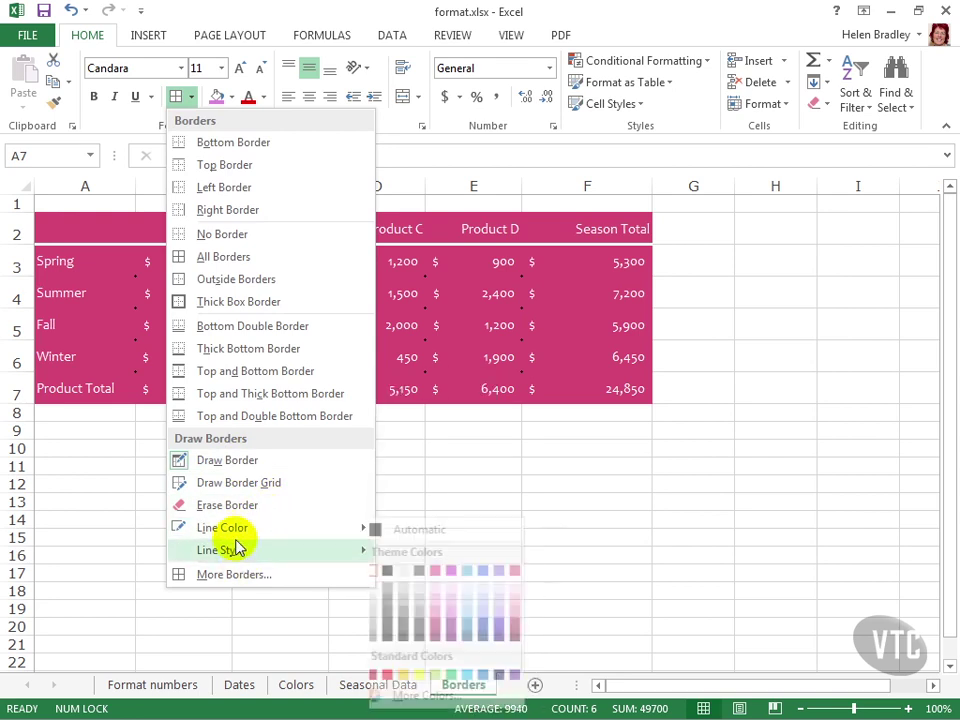
{"action": "mouse_move", "coordinate": [203, 538]}
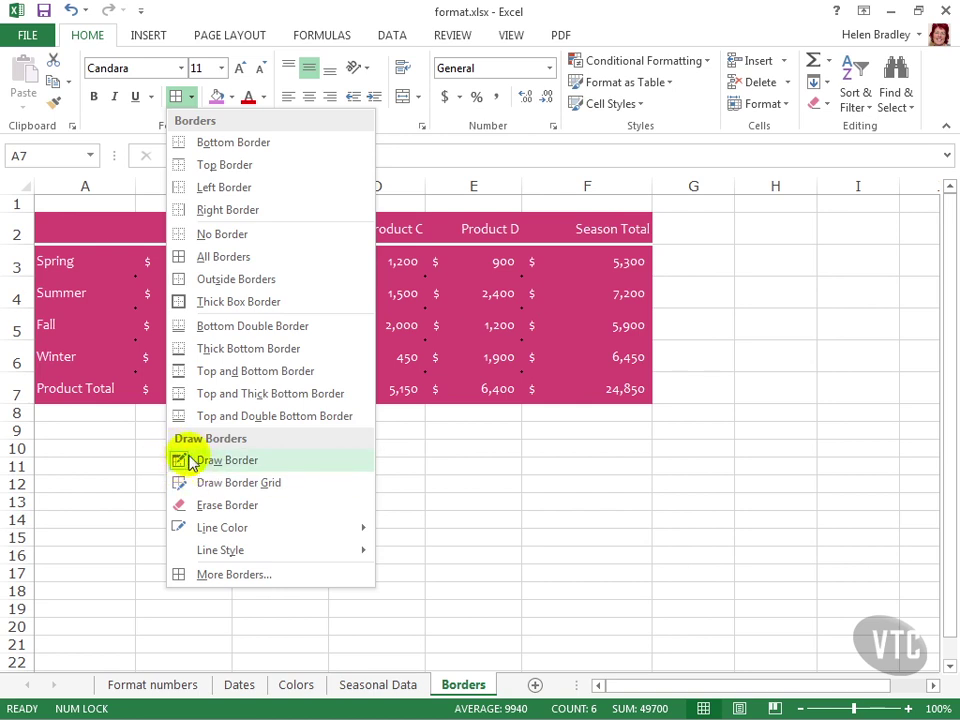
{"action": "left_click", "coordinate": [238, 462]}
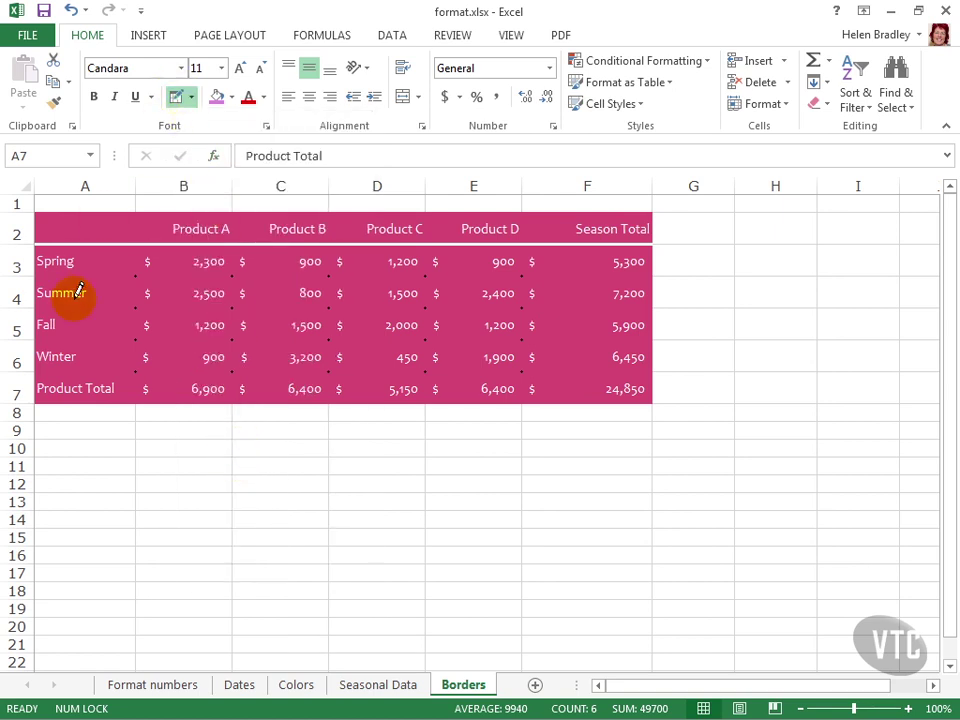
{"action": "left_click", "coordinate": [78, 361]}
{"action": "left_click_drag", "start_coordinate": [128, 365], "coordinate": [577, 366]}
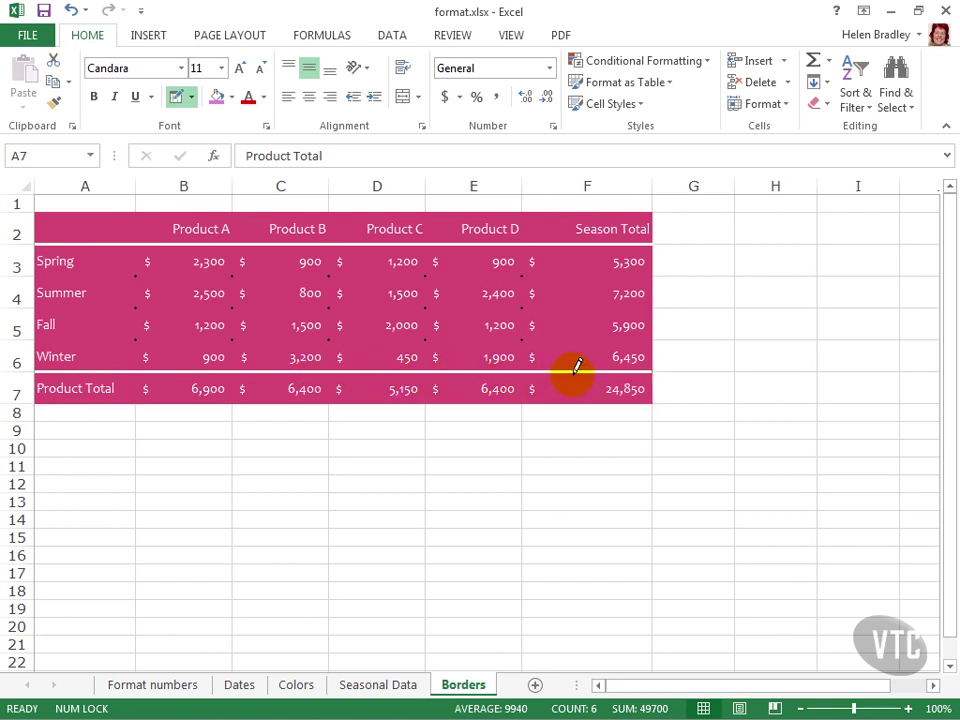
{"action": "left_click", "coordinate": [177, 97]}
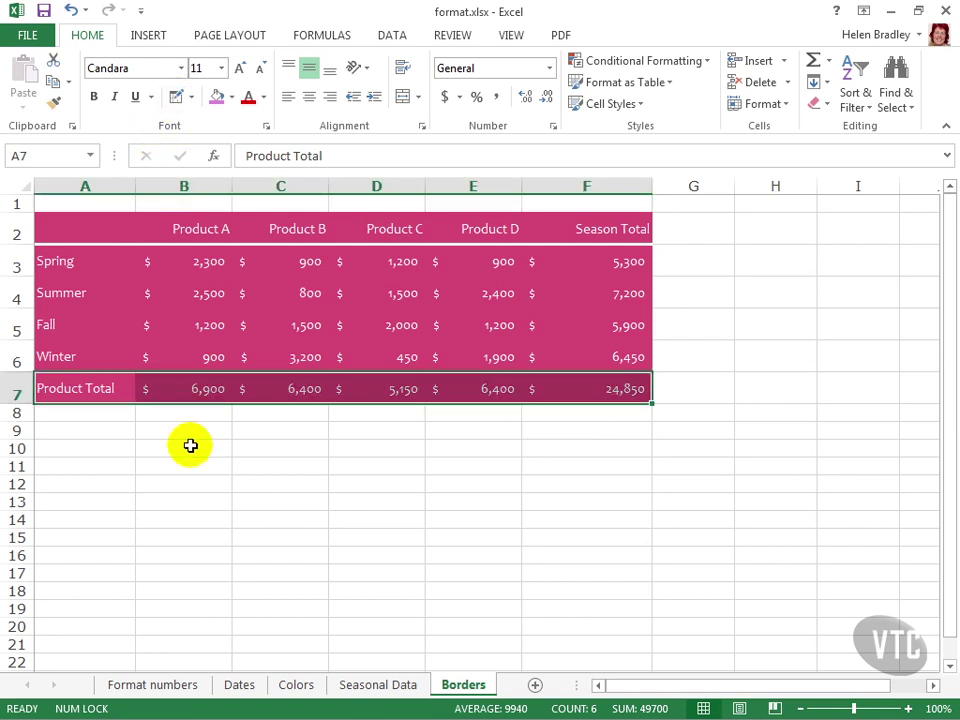
{"action": "left_click", "coordinate": [187, 452]}
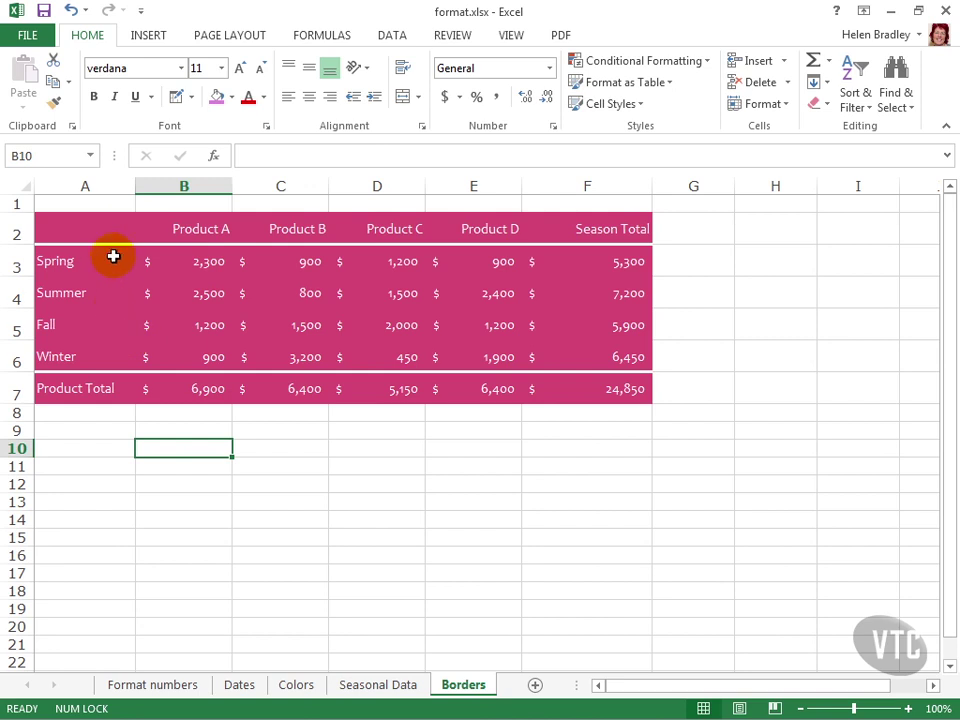
Step: Set the border-drawing line to the darkest pink theme shade with the heavy dashed style, and end border drawing
{"action": "left_click", "coordinate": [190, 98]}
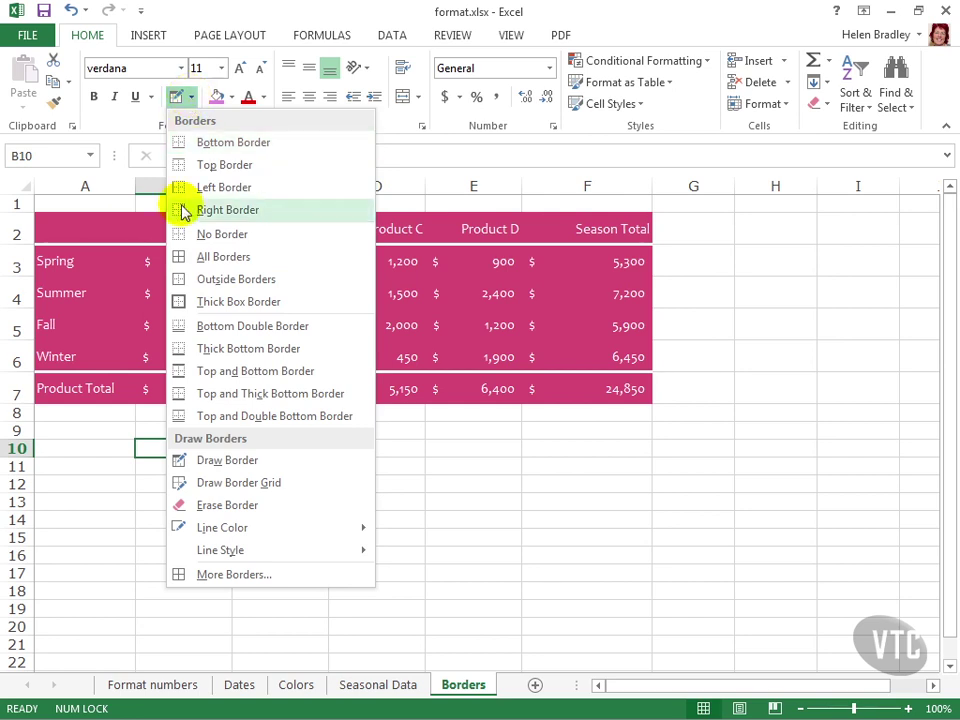
{"action": "mouse_move", "coordinate": [242, 538]}
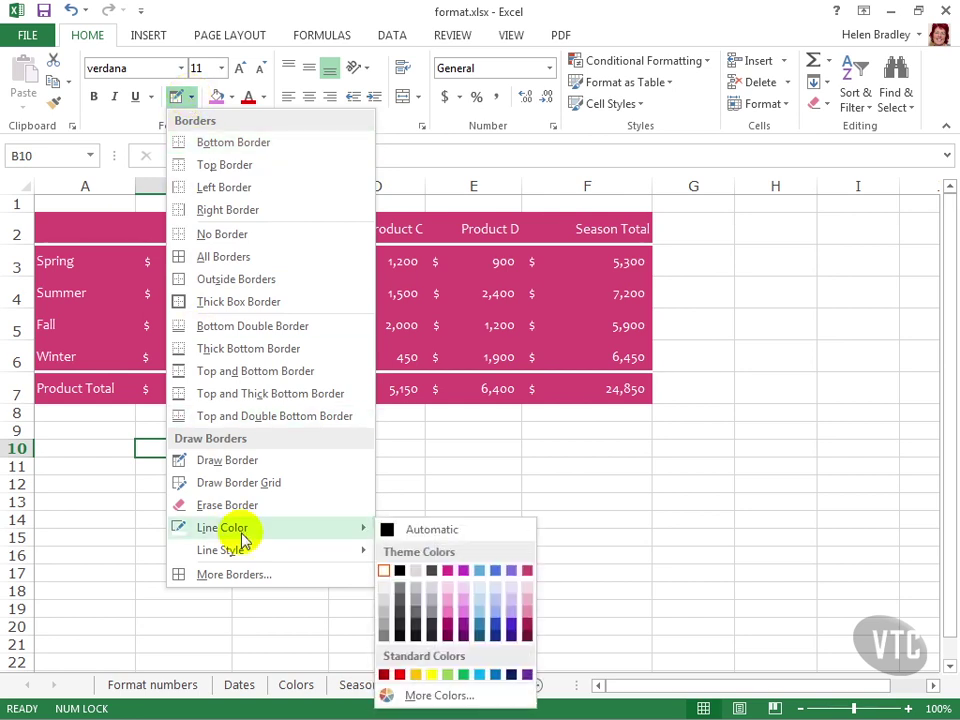
{"action": "left_click", "coordinate": [527, 637]}
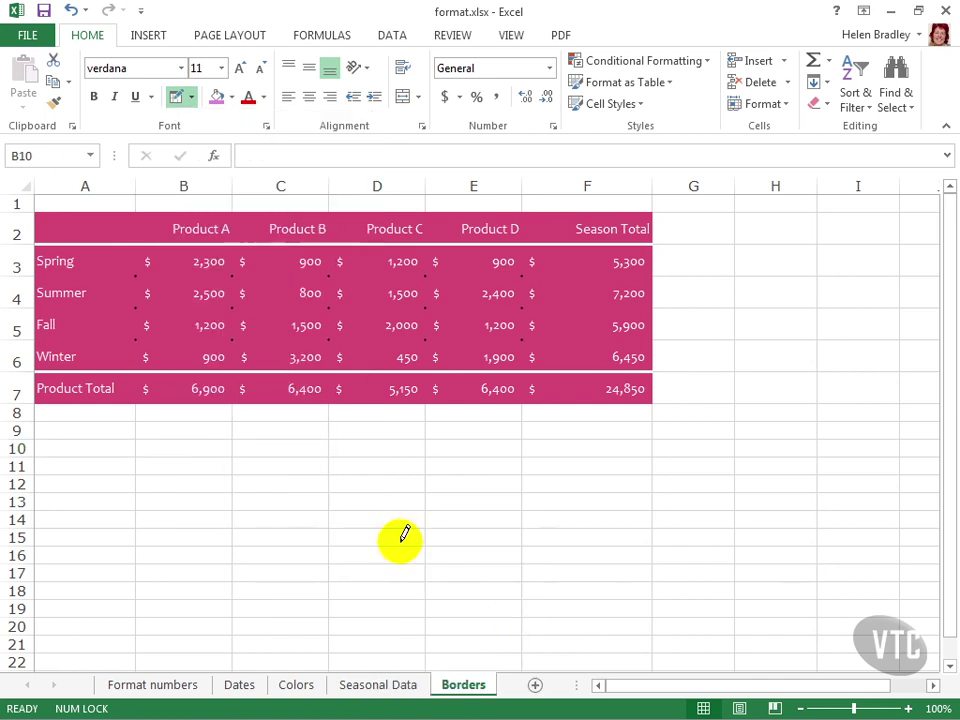
{"action": "left_click", "coordinate": [189, 97]}
{"action": "mouse_move", "coordinate": [294, 559]}
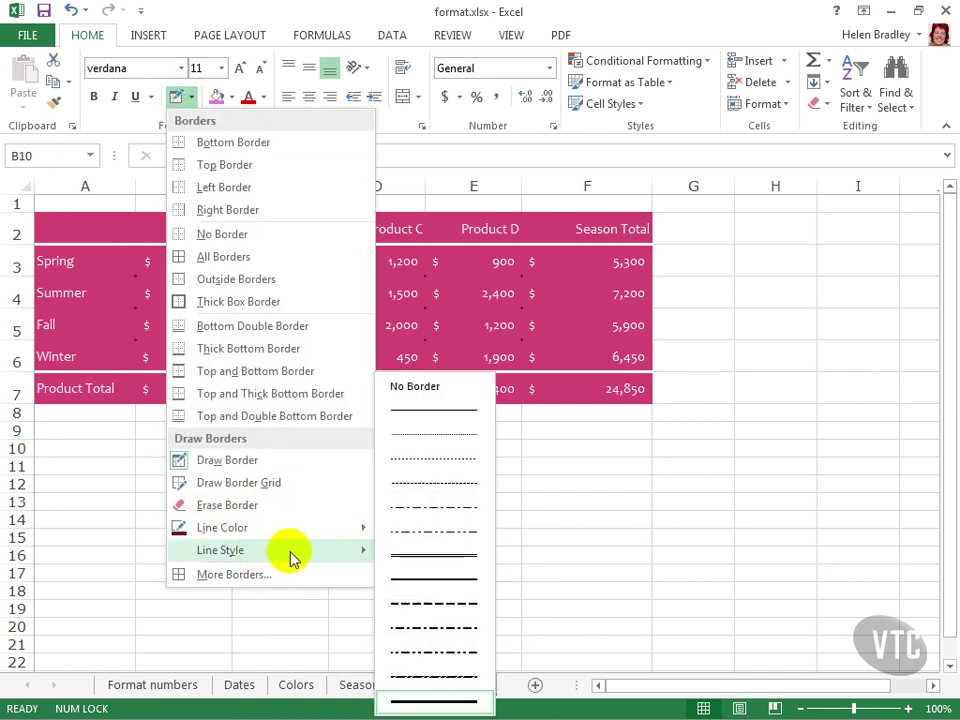
{"action": "left_click", "coordinate": [425, 606]}
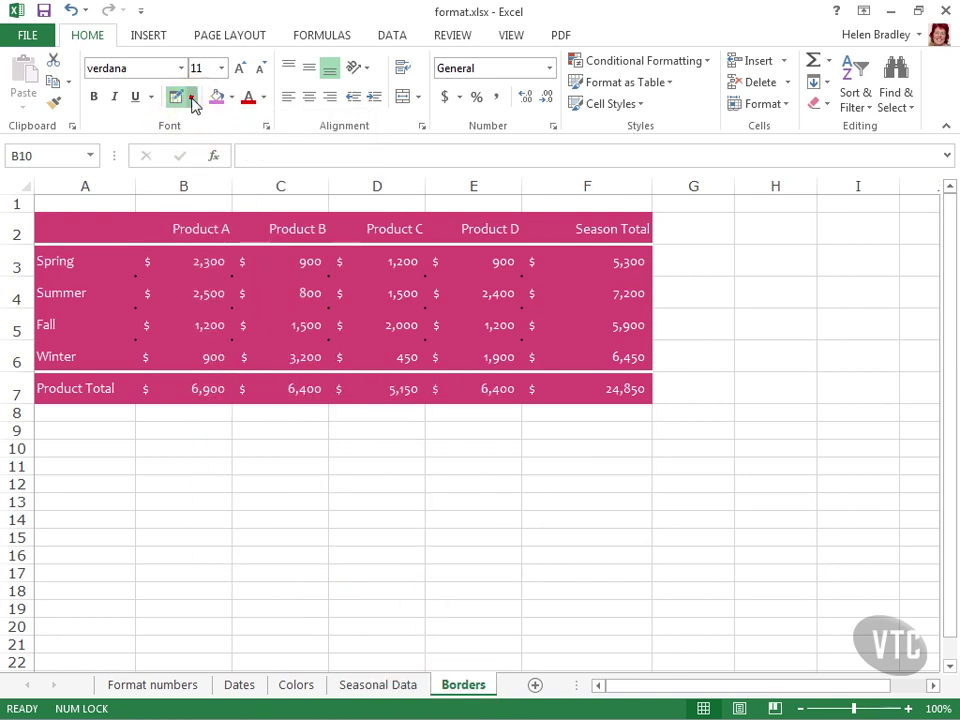
{"action": "left_click", "coordinate": [191, 98]}
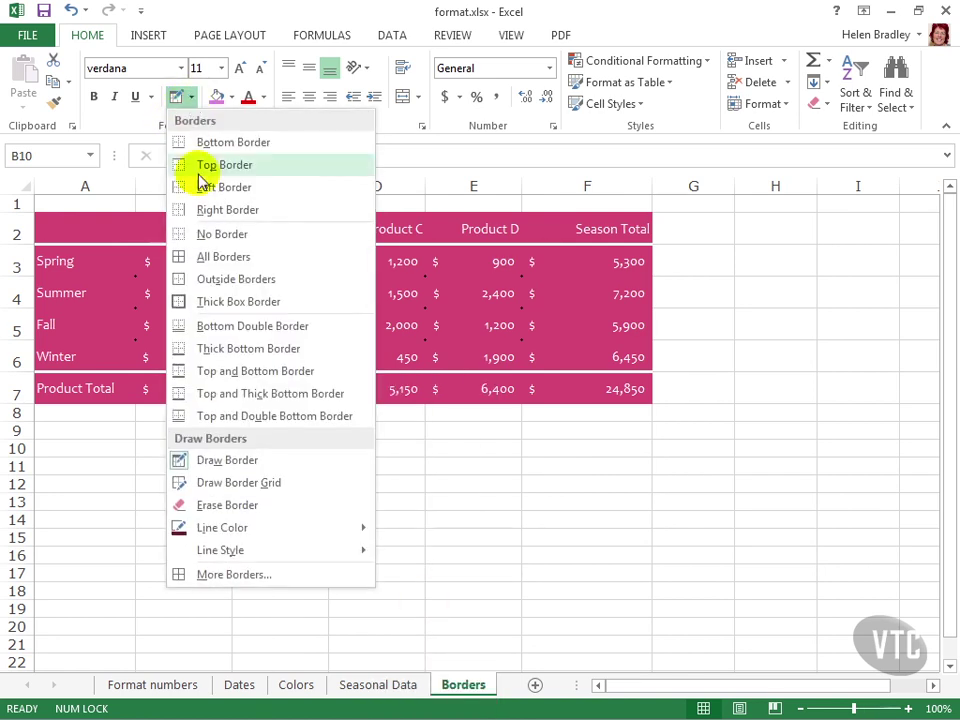
{"action": "left_click", "coordinate": [210, 461]}
Step: Apply outside borders with the chosen dashed line around the whole table A2:F7 and deselect the range
{"action": "left_click_drag", "start_coordinate": [52, 220], "coordinate": [611, 396]}
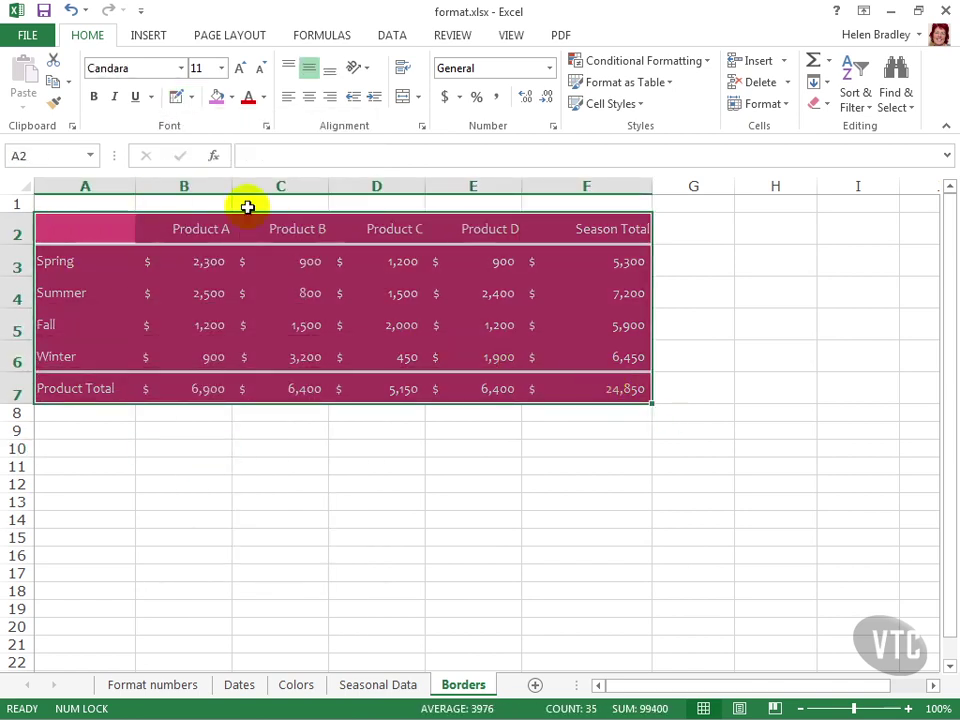
{"action": "left_click", "coordinate": [189, 97]}
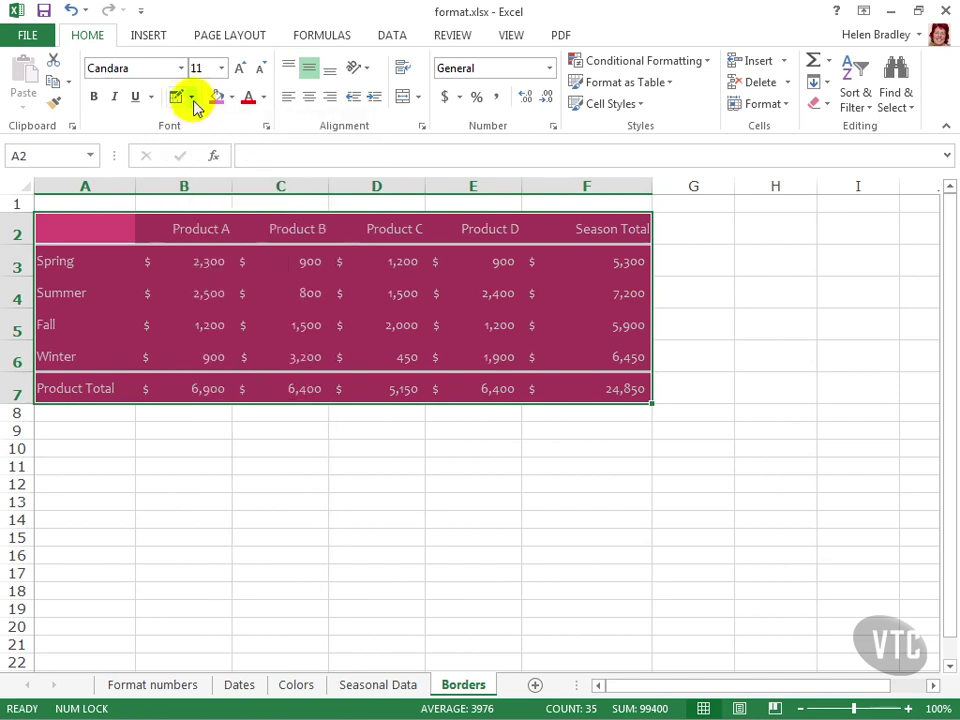
{"action": "left_click", "coordinate": [190, 97]}
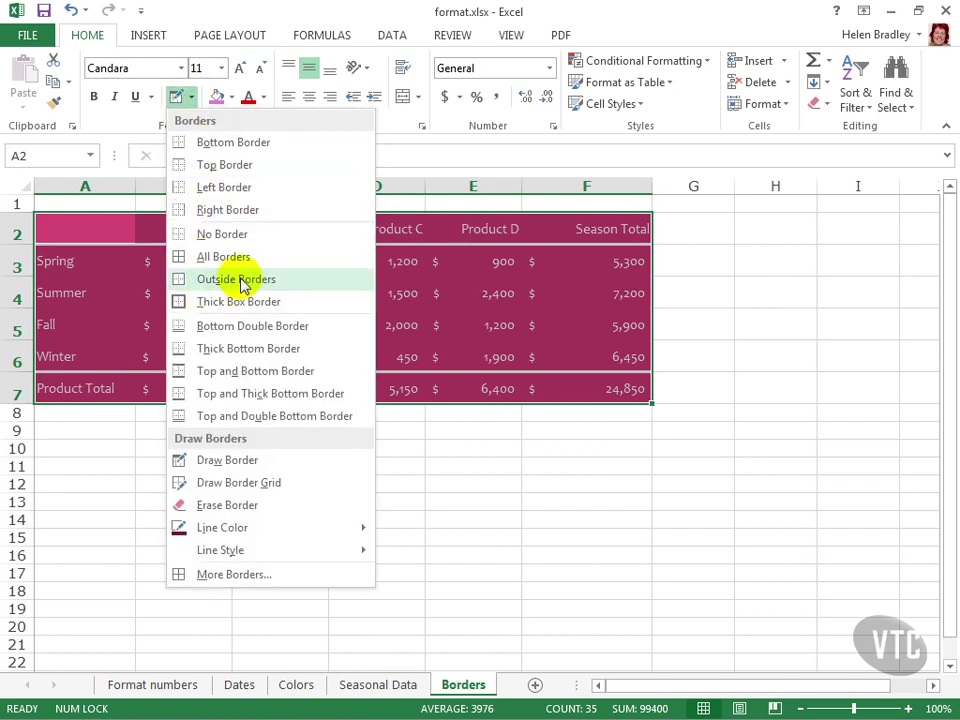
{"action": "mouse_move", "coordinate": [348, 530]}
{"action": "mouse_move", "coordinate": [338, 553]}
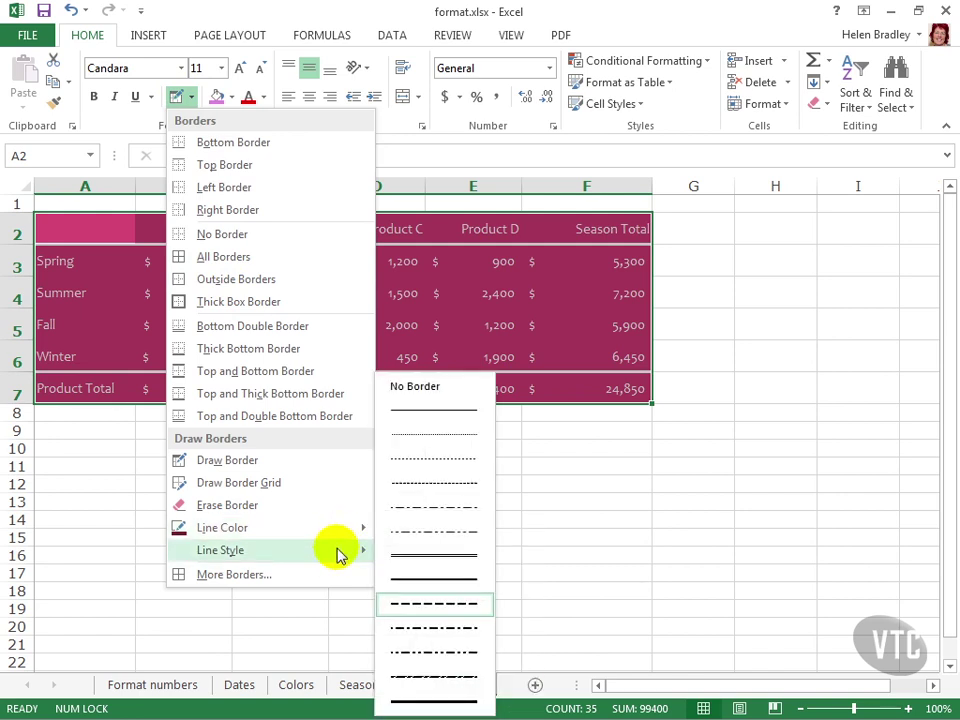
{"action": "left_click", "coordinate": [218, 280]}
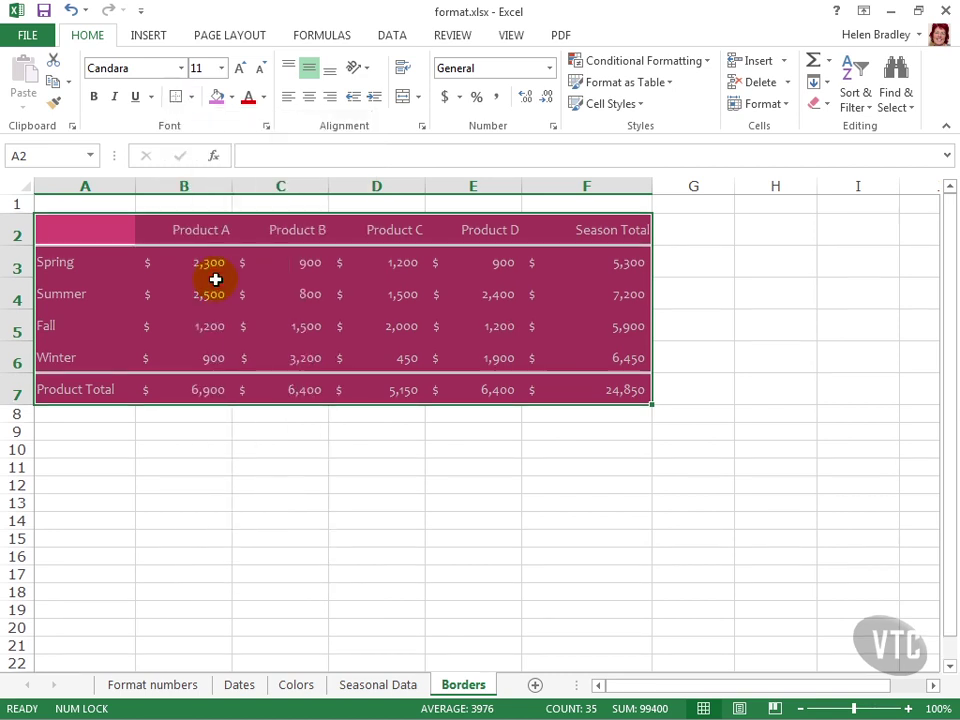
{"action": "left_click", "coordinate": [248, 414]}
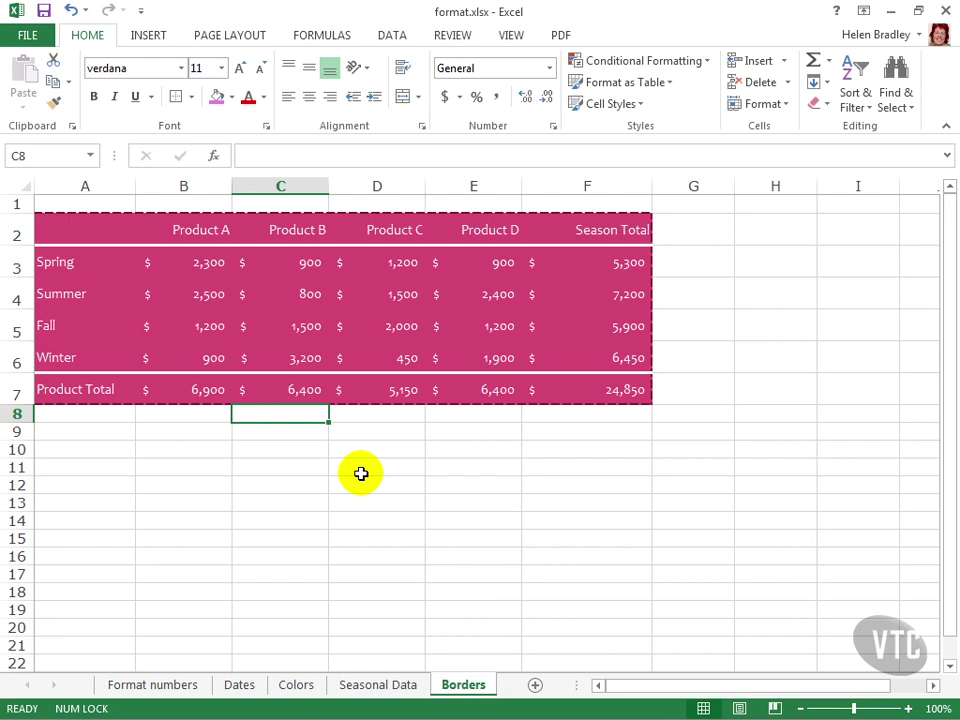
Step: Open the detailed border settings for the empty cell C8 below the table
{"action": "left_click", "coordinate": [190, 96]}
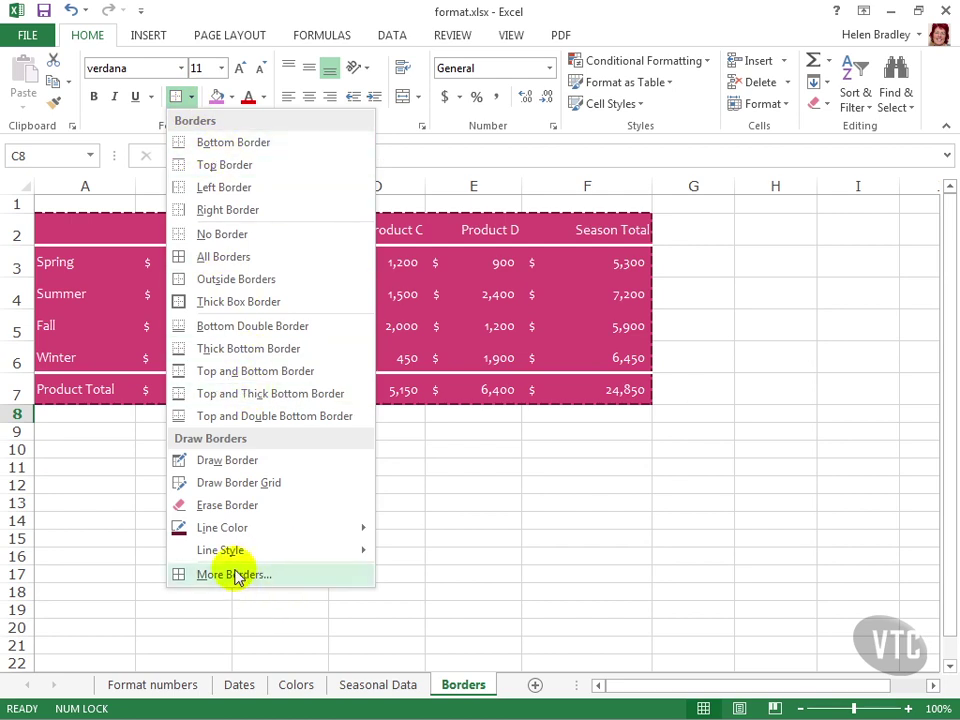
{"action": "left_click", "coordinate": [234, 576]}
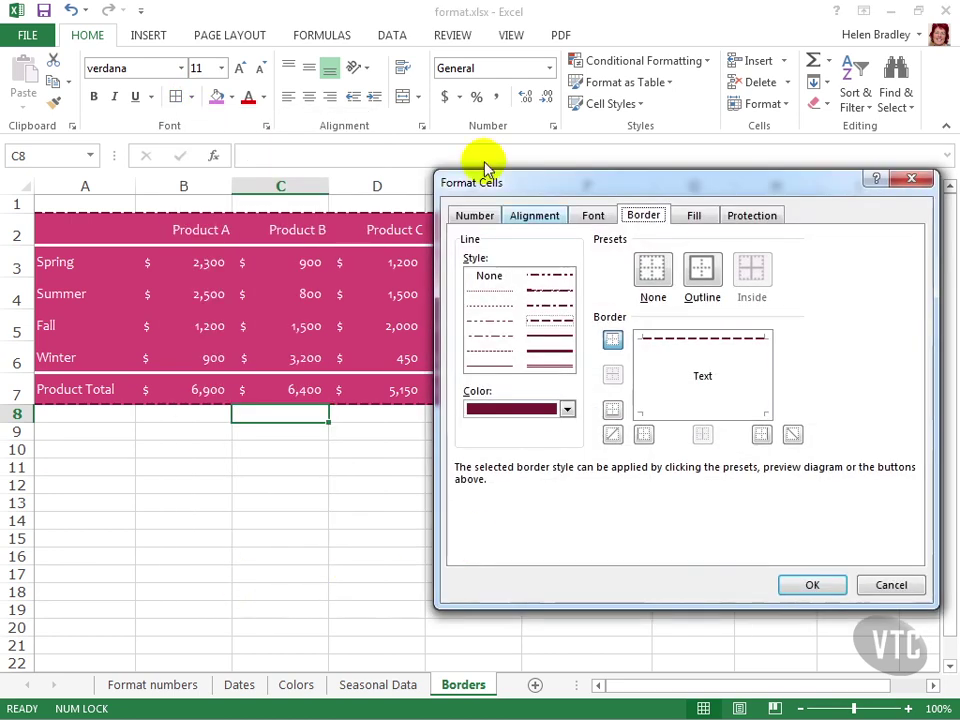